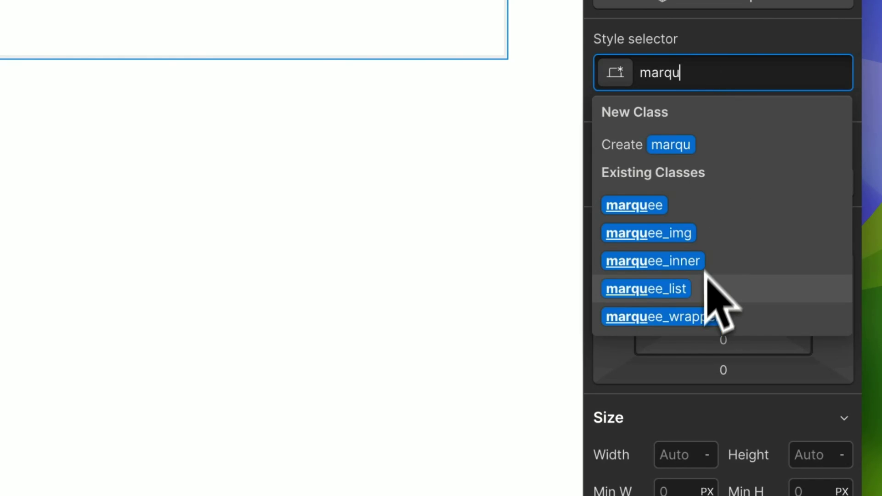
# - Apply the marquee_wrapper class to the outer block and confirm its Overflow is Hidden
pyautogui.click(699, 319)
pyautogui.scroll(-4, 643, 414)
pyautogui.scroll(-2, 639, 414)
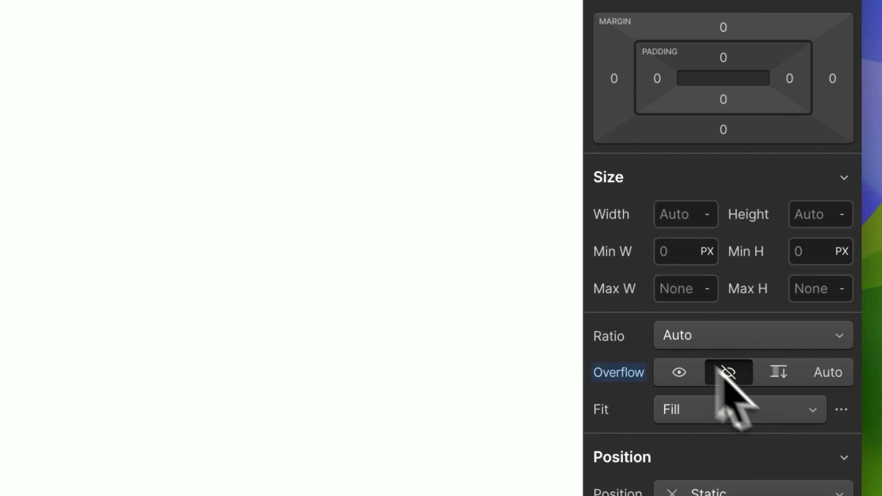
# - Add a Div Block inside marquee_wrapper with the marquee class and Display set to Flex
pyautogui.click(31, 45)
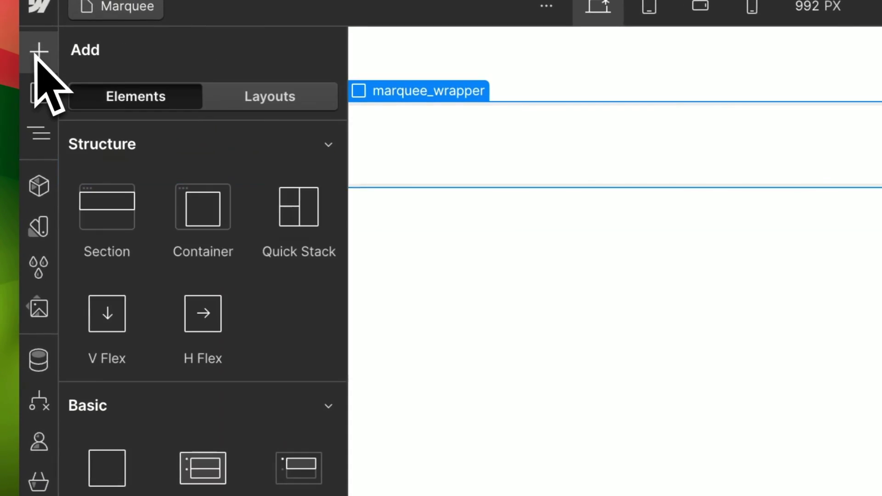
pyautogui.click(109, 462)
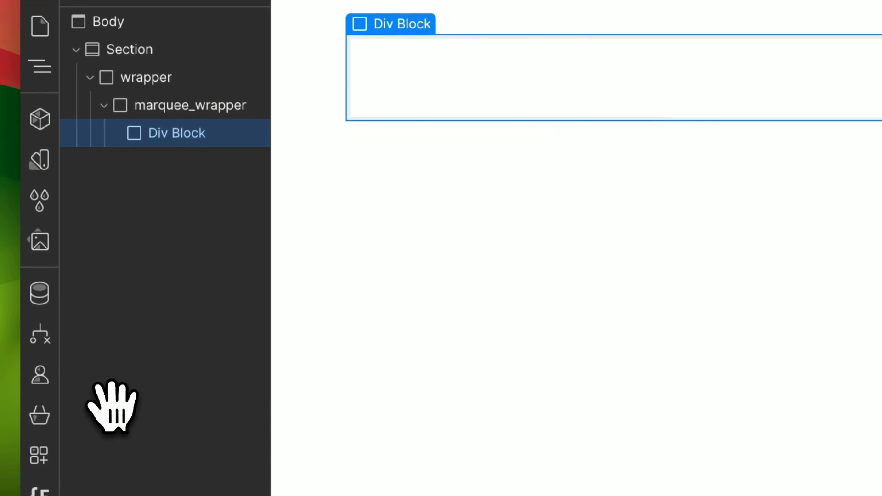
pyautogui.click(791, 196)
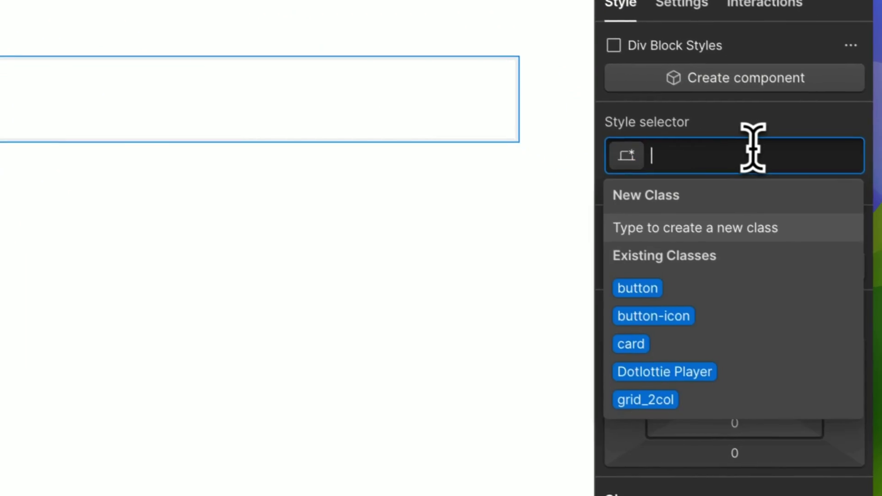
pyautogui.write('marq')
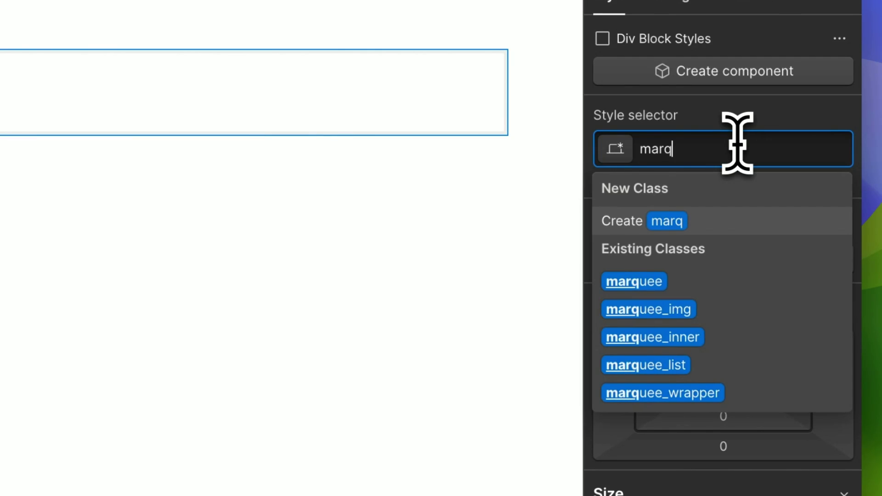
pyautogui.click(715, 278)
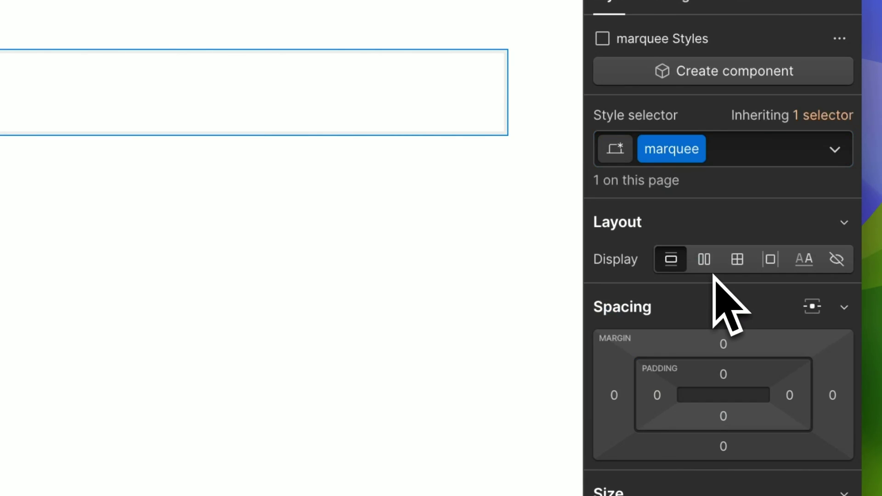
pyautogui.click(705, 260)
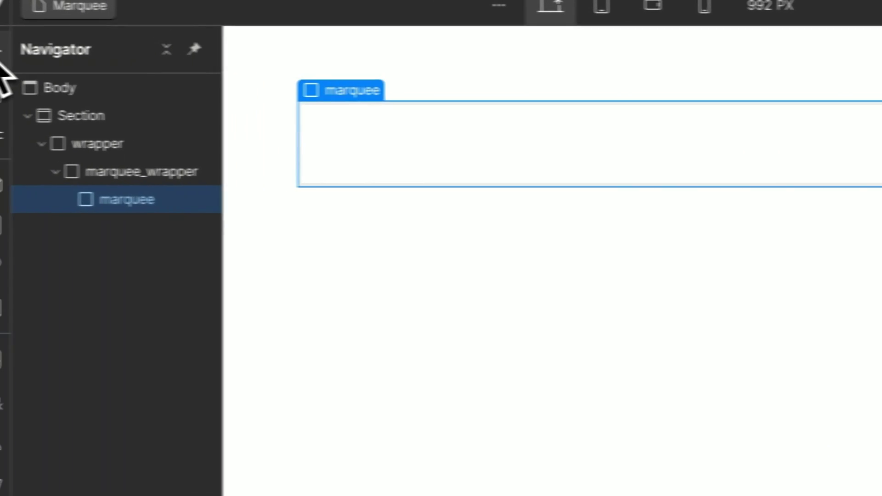
# - Add a Collection List inside marquee with the Marquees collection as its source
pyautogui.click(33, 49)
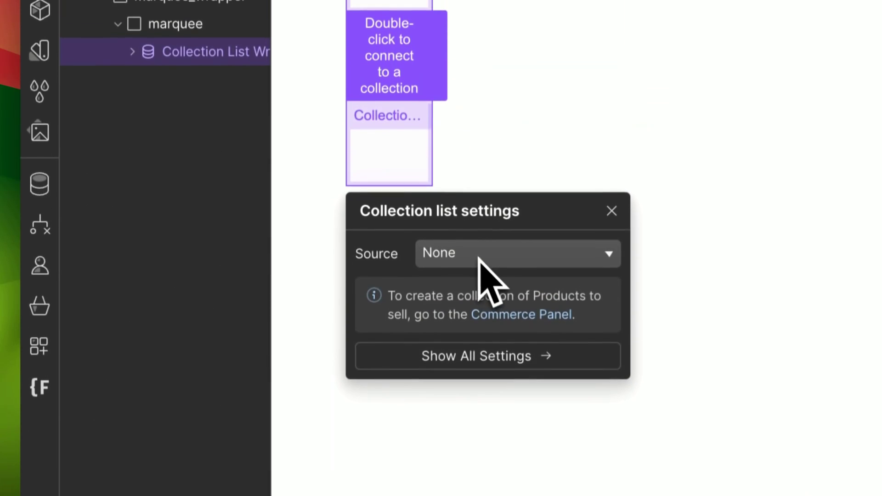
pyautogui.click(478, 260)
pyautogui.click(490, 343)
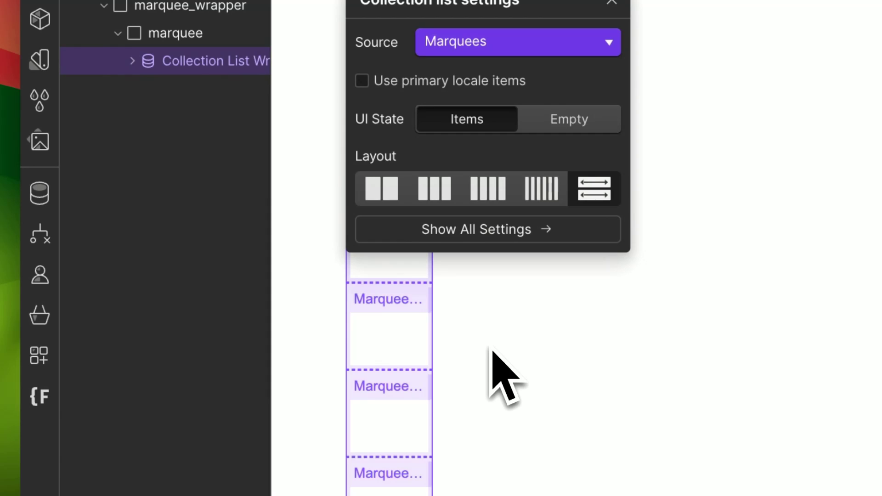
pyautogui.click(165, 64)
# - Put an Image in the Marquee collection item and bind it to the Logo field
pyautogui.click(133, 61)
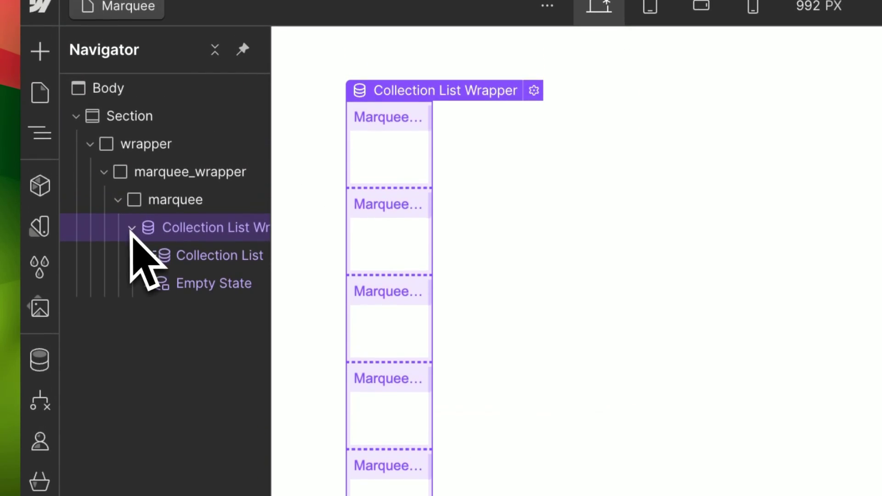
pyautogui.click(391, 156)
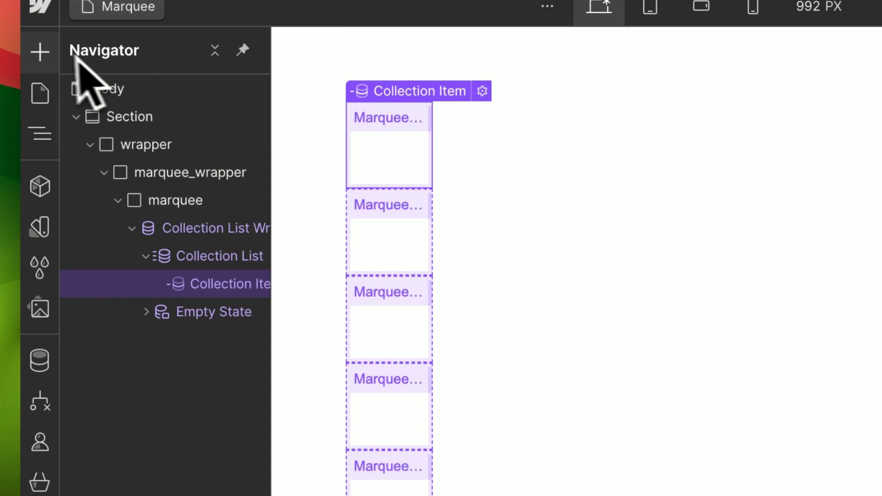
pyautogui.click(40, 51)
pyautogui.scroll(-10, 188, 377)
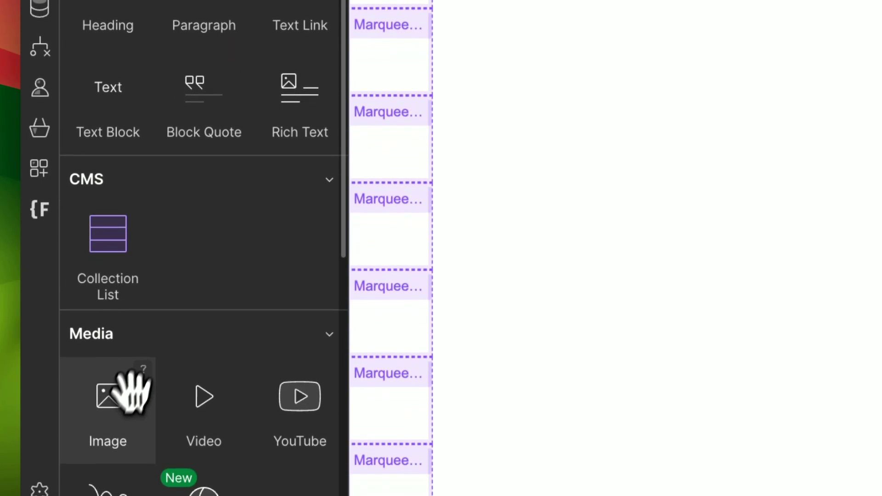
pyautogui.click(126, 391)
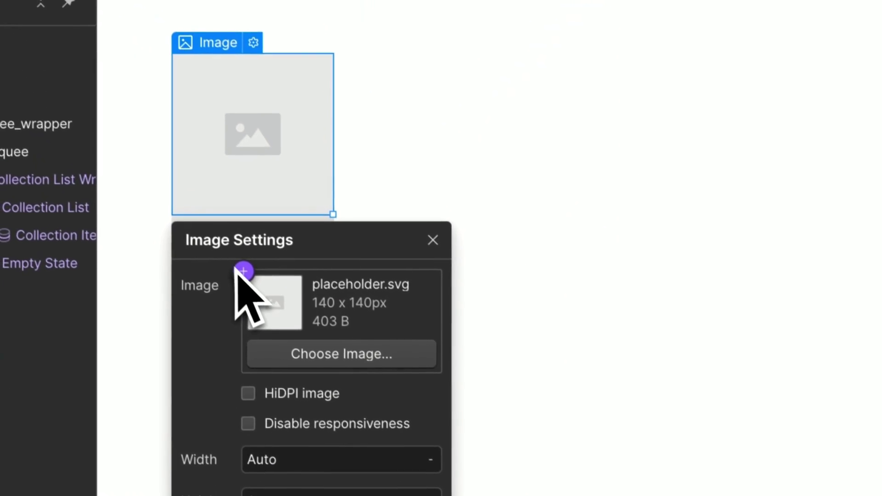
pyautogui.click(418, 0)
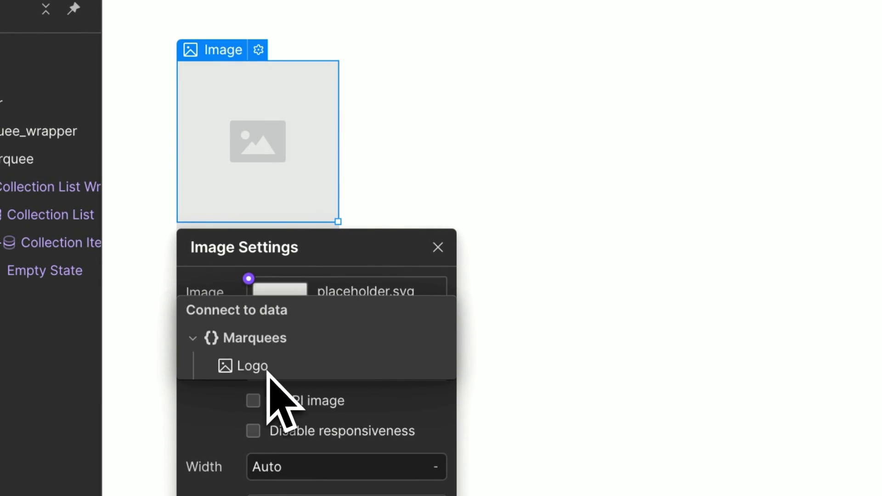
pyautogui.click(267, 371)
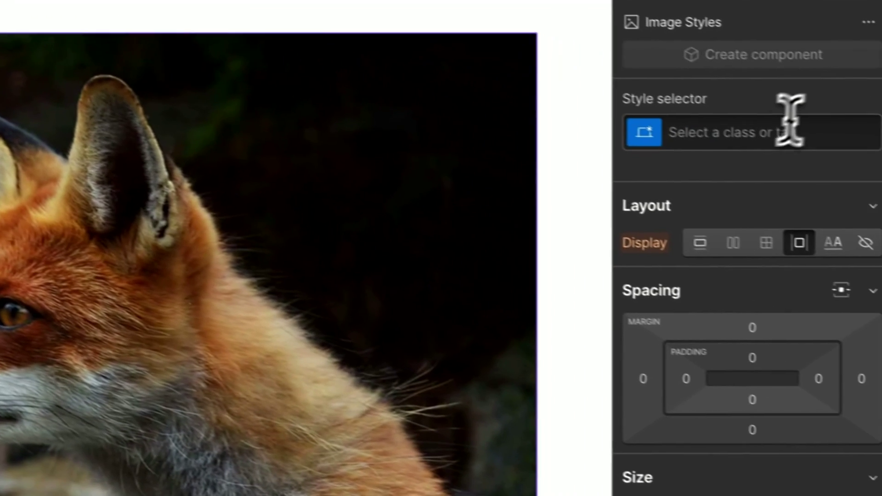
# - Apply the existing marquee_img class to the collection image
pyautogui.click(876, 194)
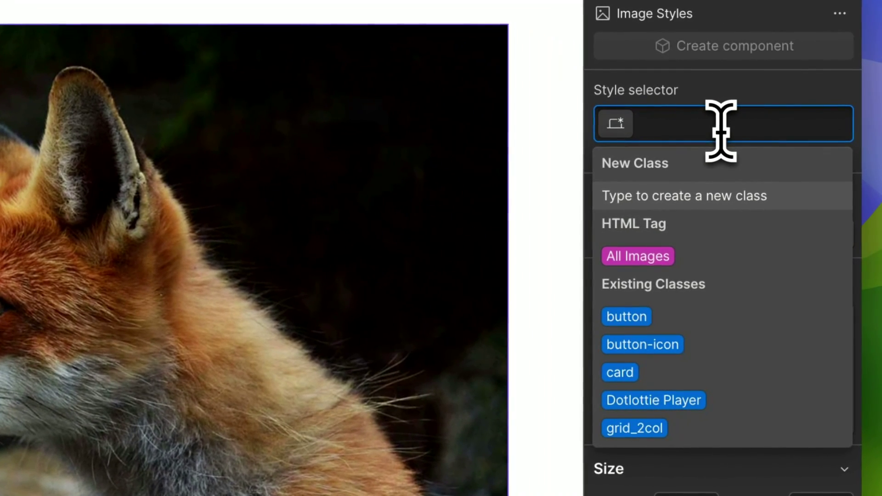
pyautogui.write('marquee')
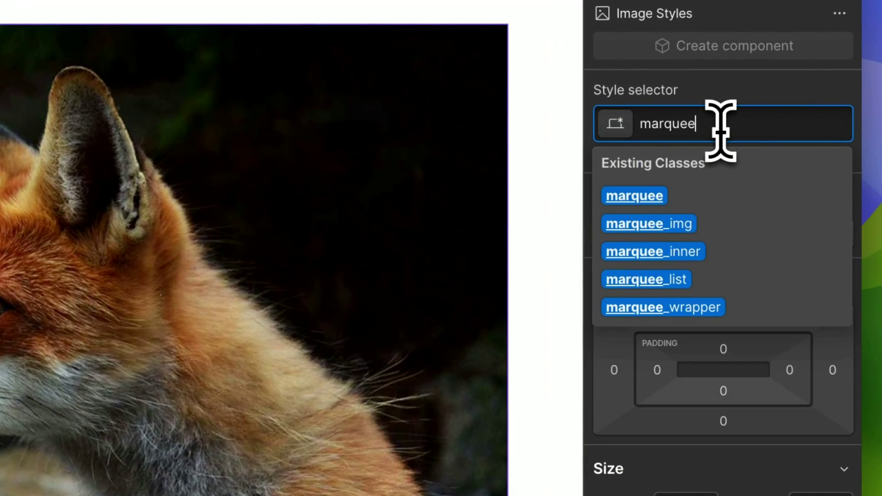
pyautogui.click(710, 229)
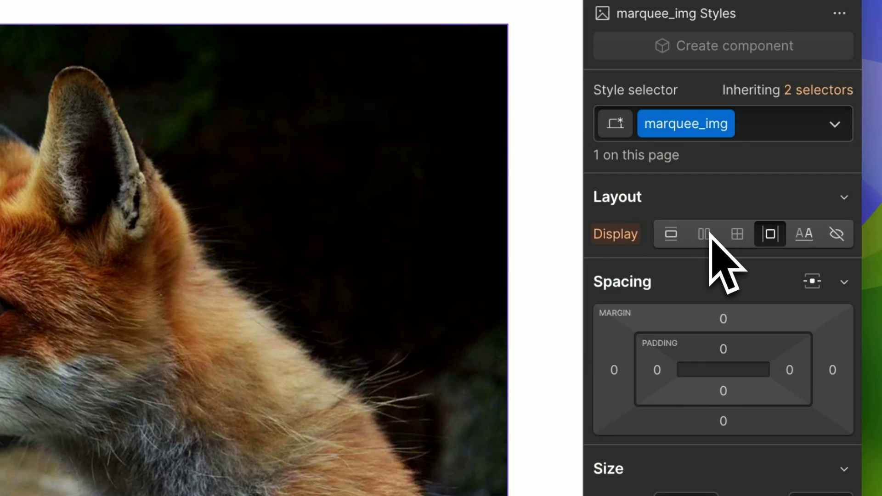
# - Give marquee_img a 20 px right margin and 200 px max width and height
pyautogui.click(833, 371)
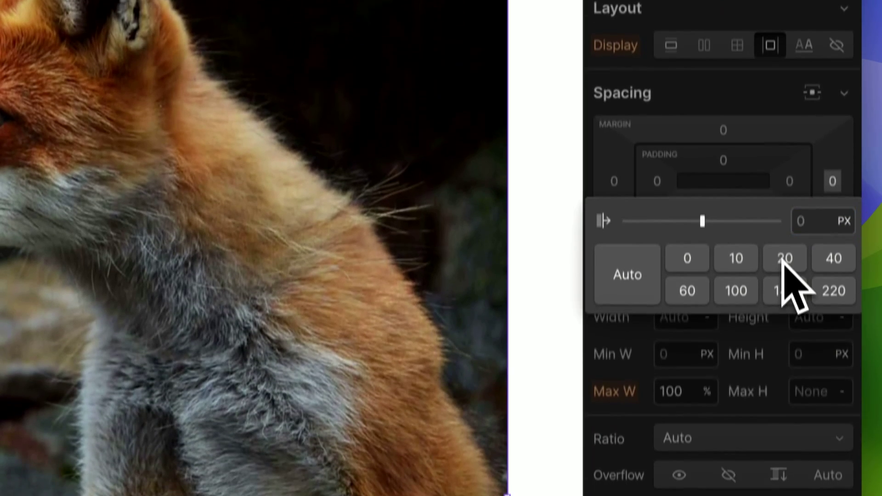
pyautogui.click(785, 447)
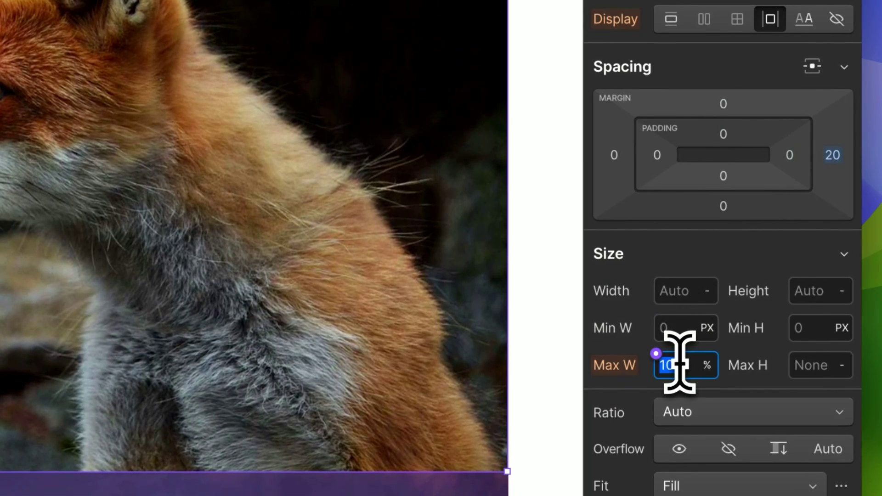
pyautogui.click(680, 363)
pyautogui.write('200')
pyautogui.press('Return')
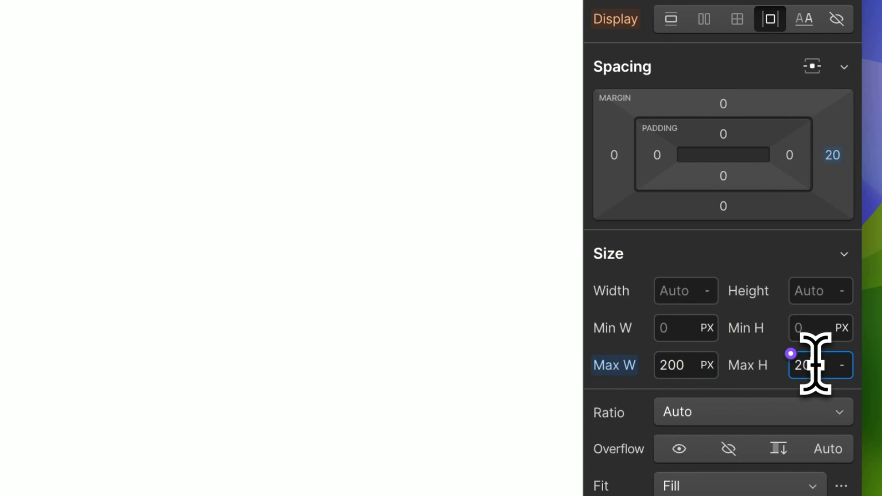
pyautogui.press('Return')
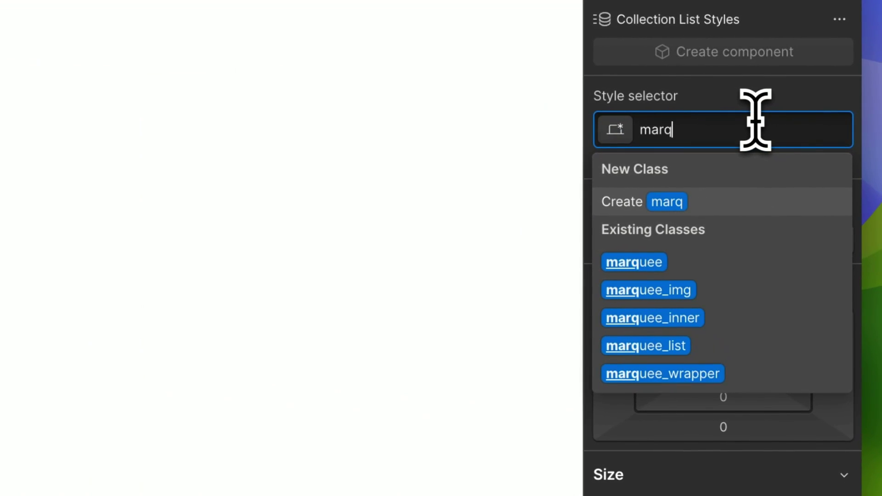
# - Give the list the marquee_list class, laid out as flex with items vertically centered
pyautogui.write('uee')
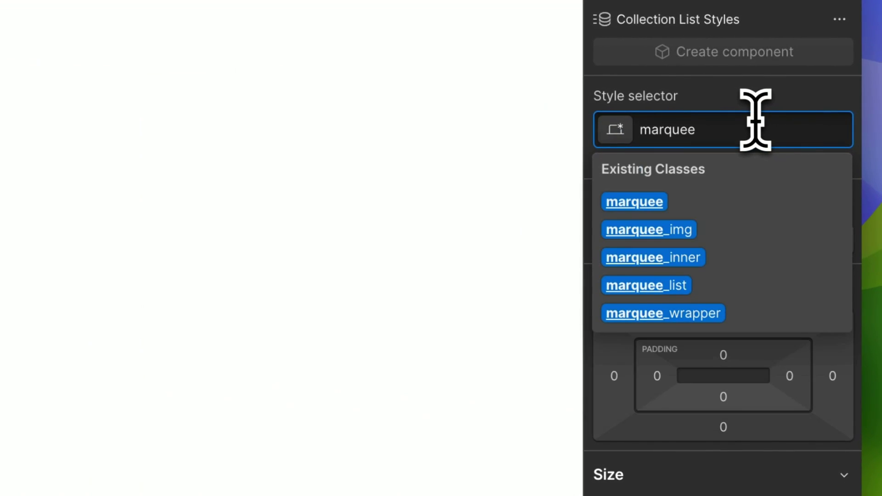
pyautogui.click(724, 290)
pyautogui.click(705, 240)
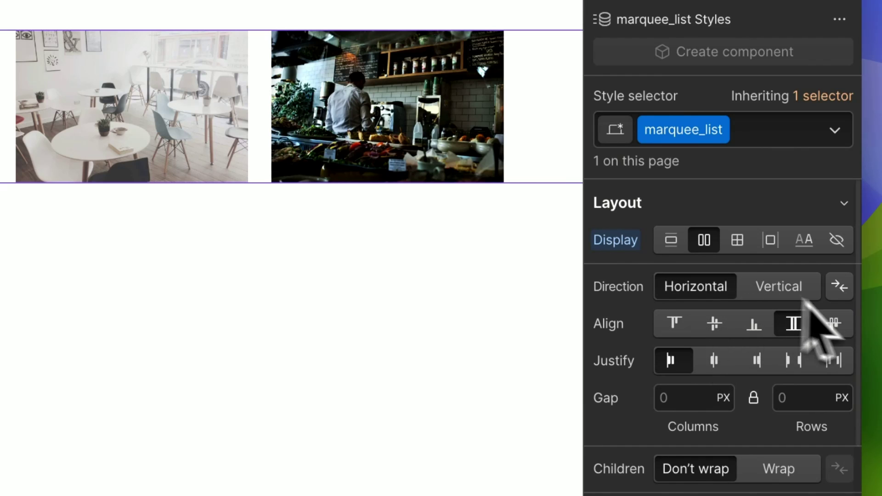
pyautogui.click(715, 324)
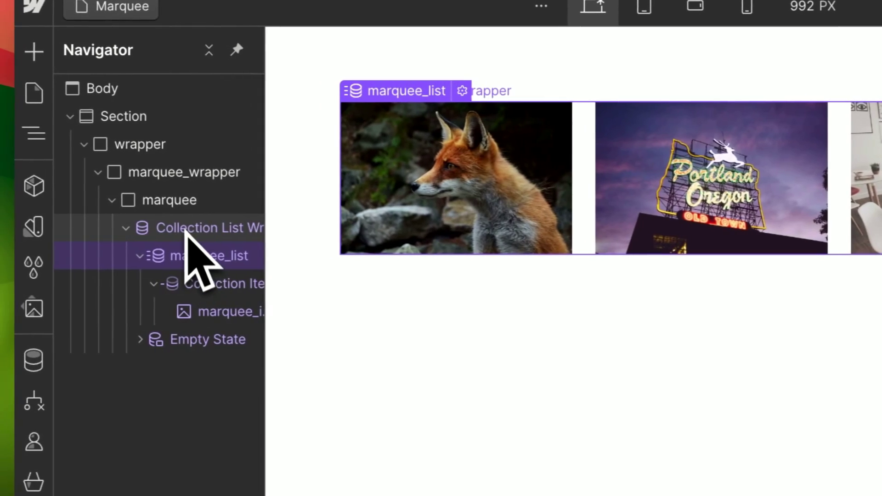
# - Apply the existing marquee_inner class to the Collection List Wrapper
pyautogui.click(189, 227)
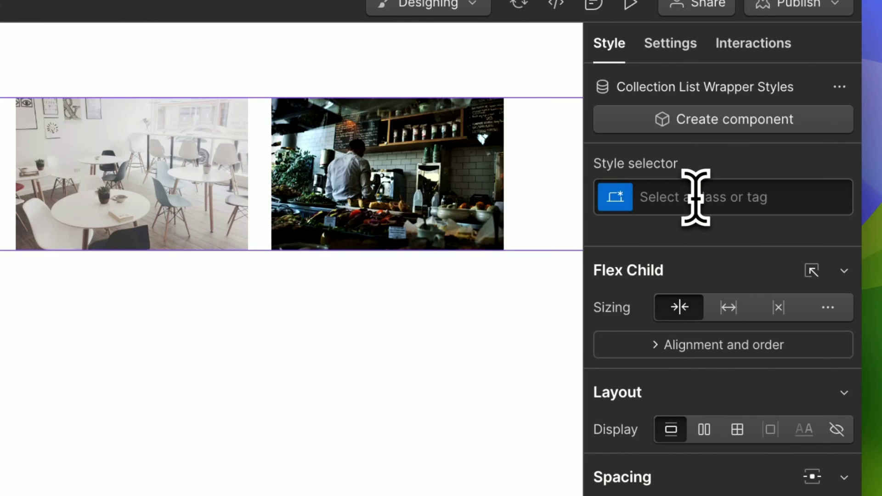
pyautogui.click(696, 197)
pyautogui.write('mar')
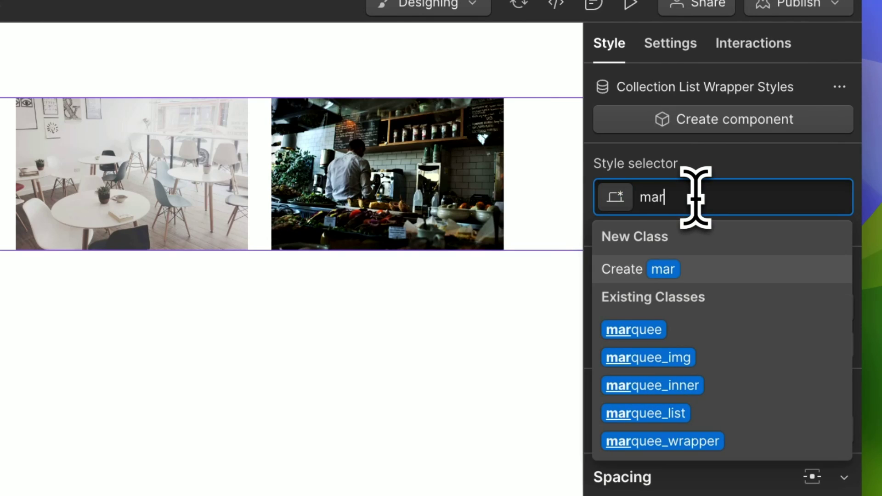
pyautogui.write('quee')
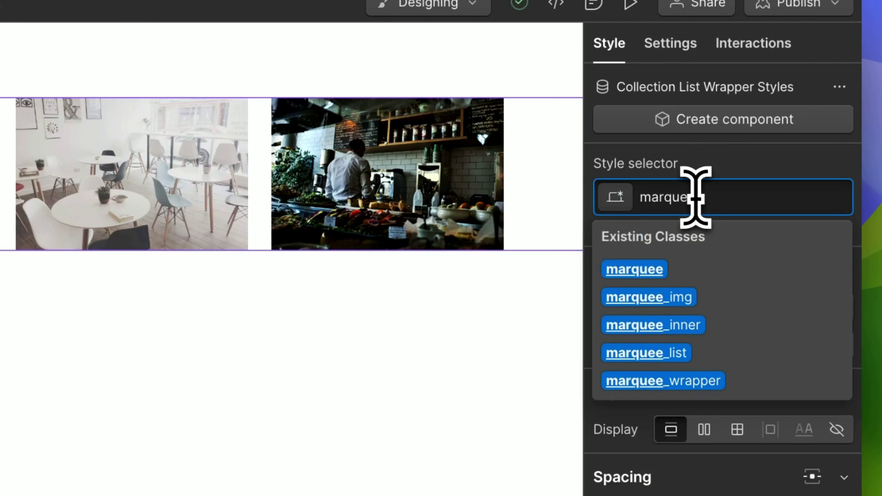
pyautogui.click(672, 325)
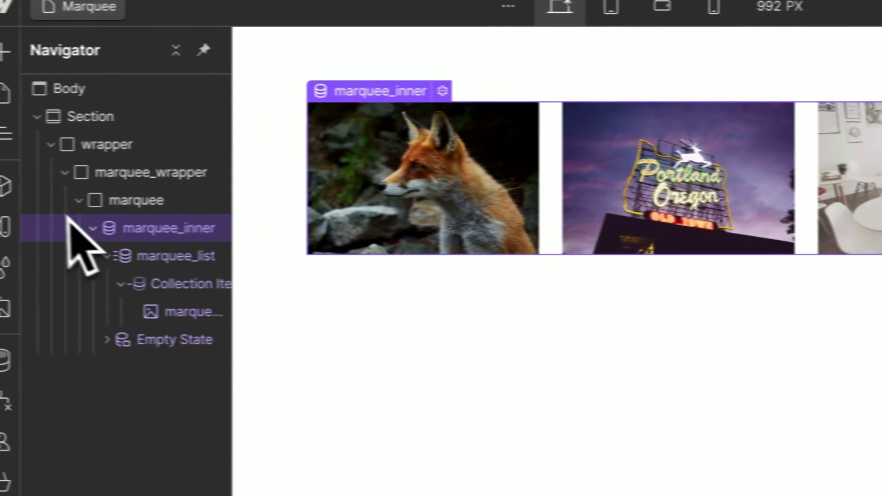
pyautogui.click(130, 232)
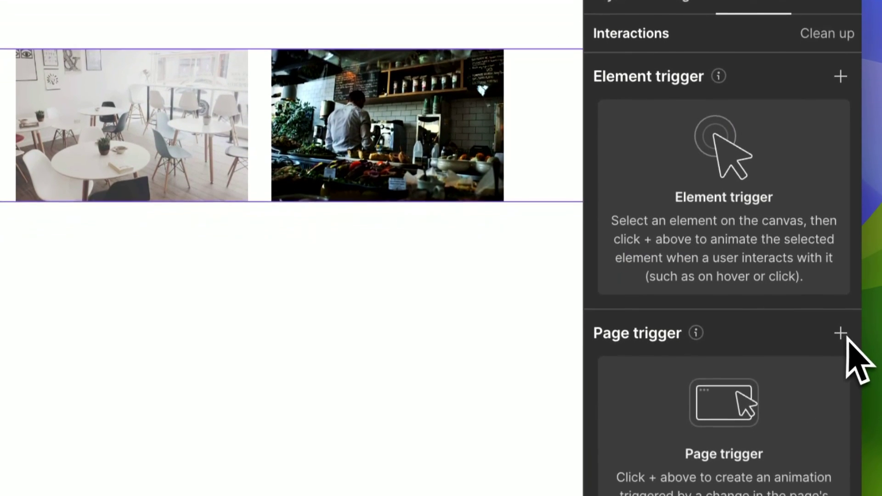
# - Add a Page load trigger that starts a new timed animation named 'Marquee'
pyautogui.click(842, 387)
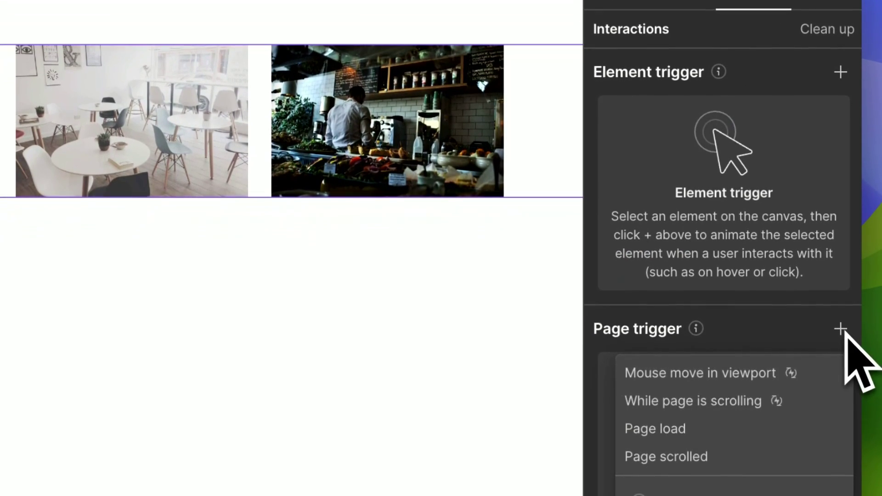
pyautogui.click(695, 429)
pyautogui.click(725, 195)
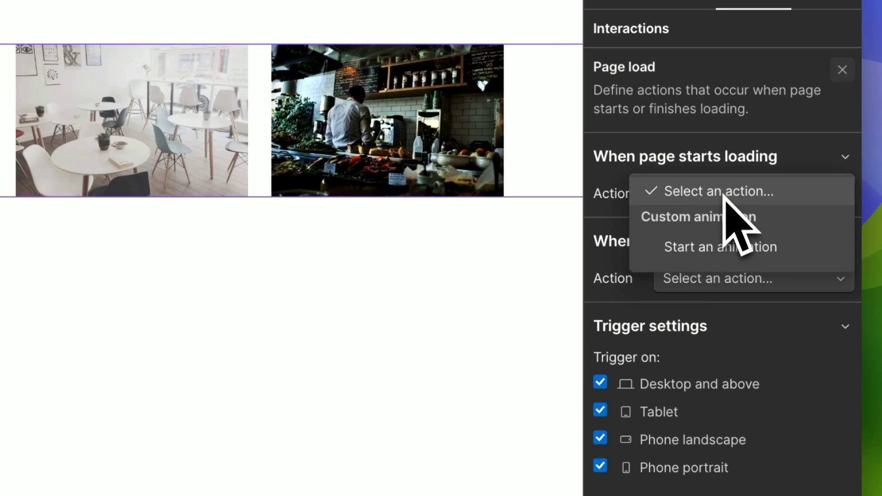
pyautogui.click(720, 248)
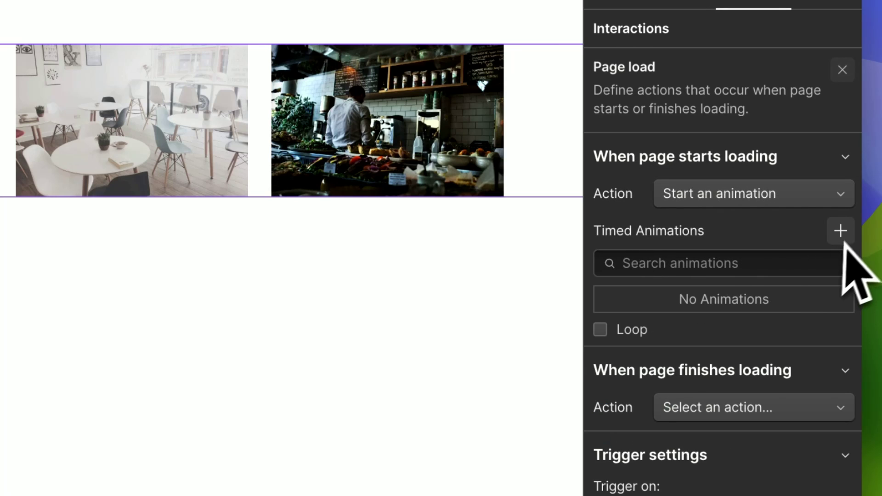
pyautogui.click(841, 230)
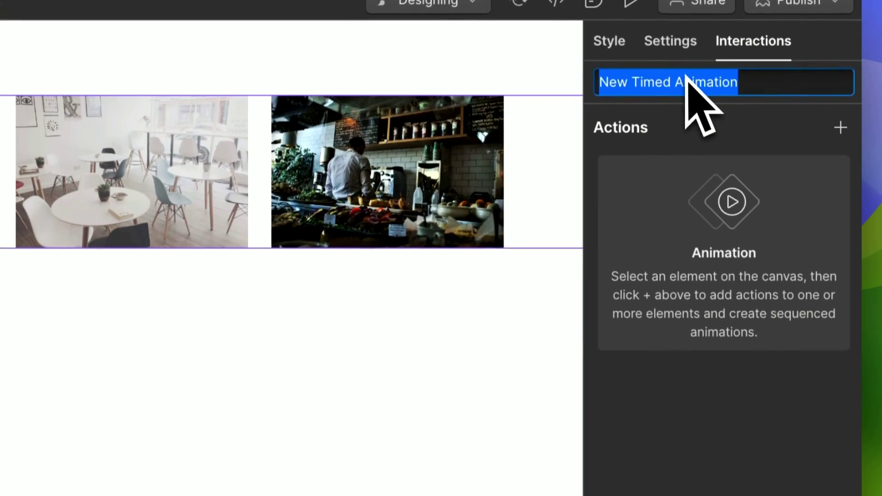
pyautogui.write('Marquee')
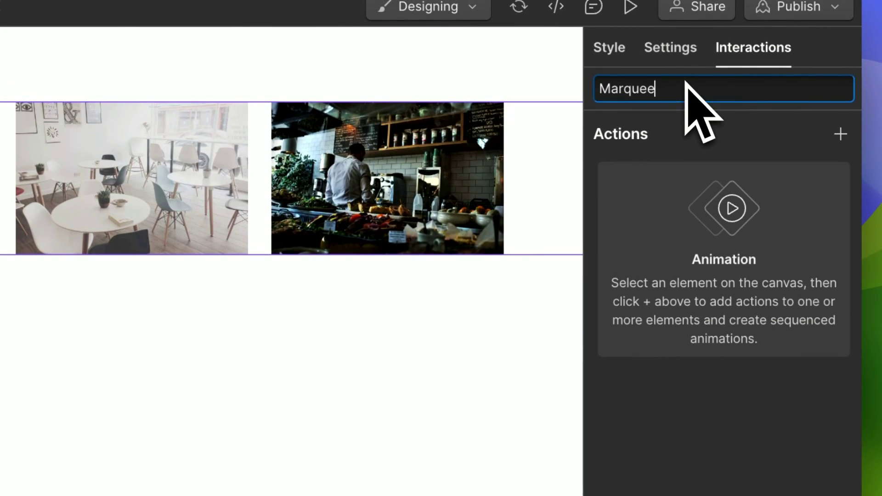
pyautogui.press('Return')
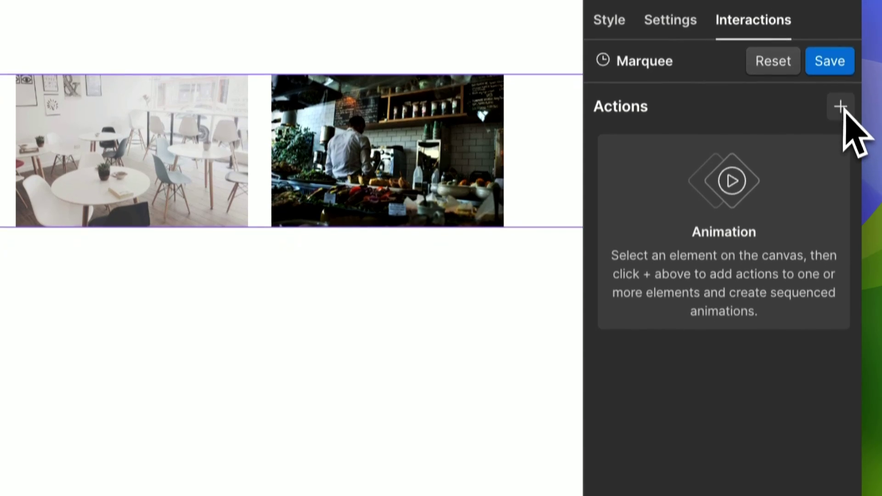
# - Add a Move action to Marquee that affects all marquee_inner elements horizontally
pyautogui.click(841, 134)
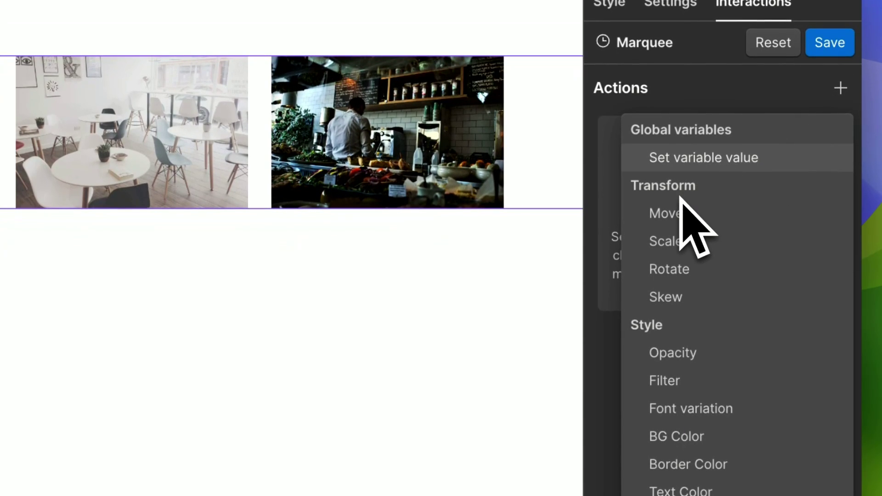
pyautogui.click(682, 213)
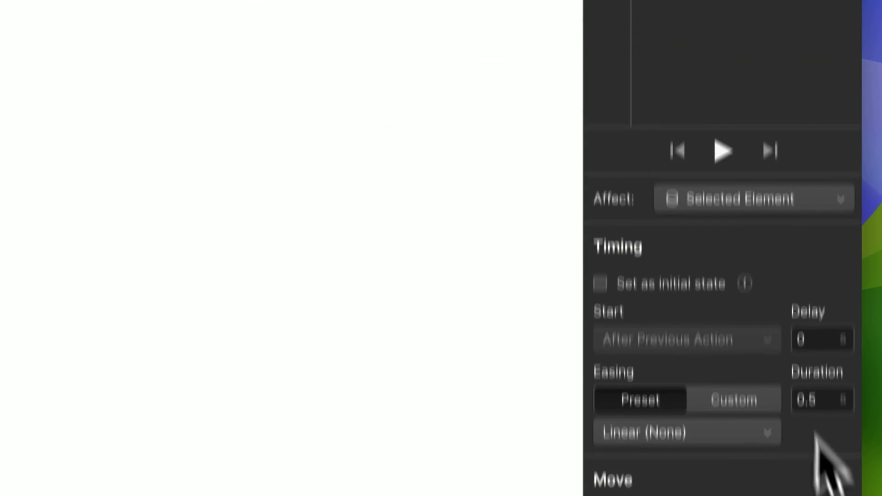
pyautogui.click(806, 432)
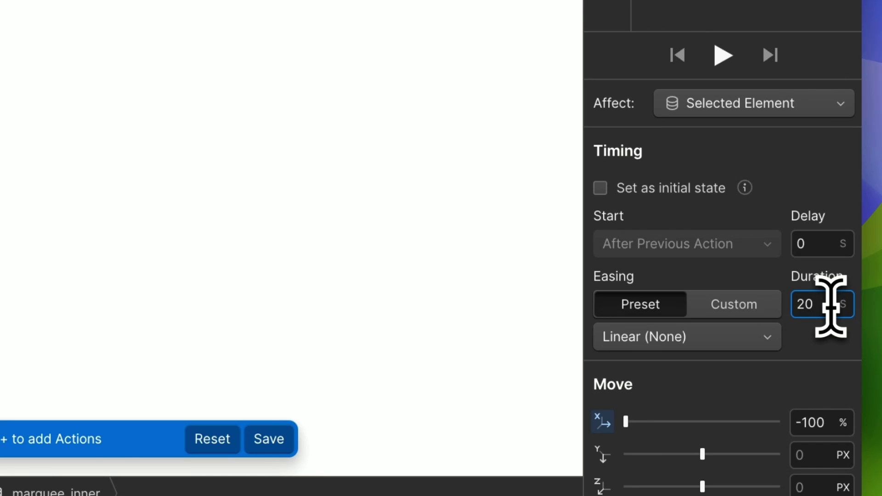
pyautogui.click(754, 105)
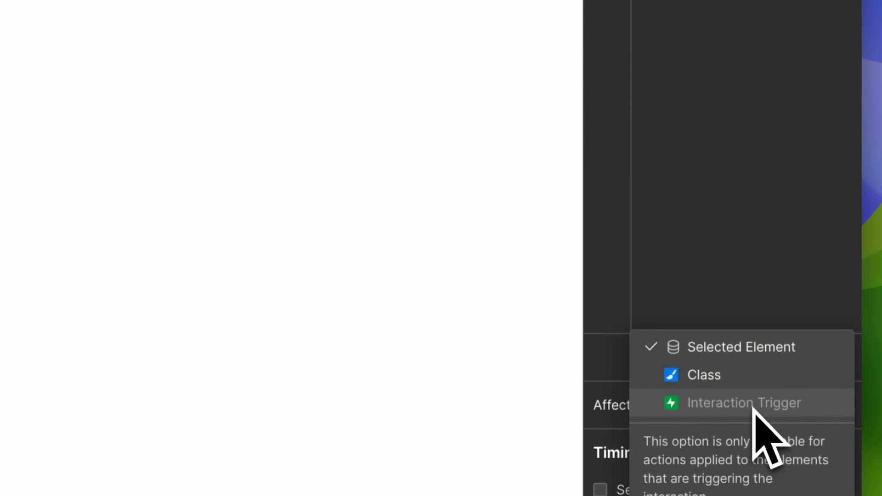
pyautogui.click(728, 376)
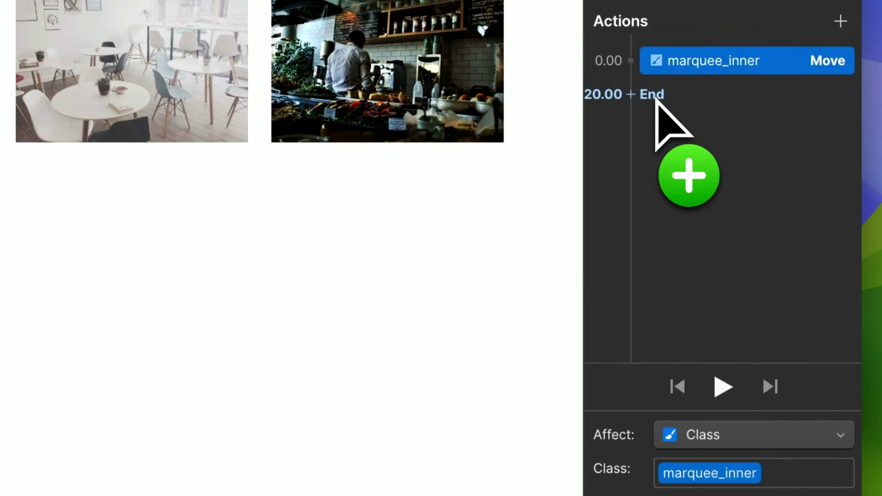
# - Add a second Move action at 20 seconds and set its horizontal offset
pyautogui.click(656, 99)
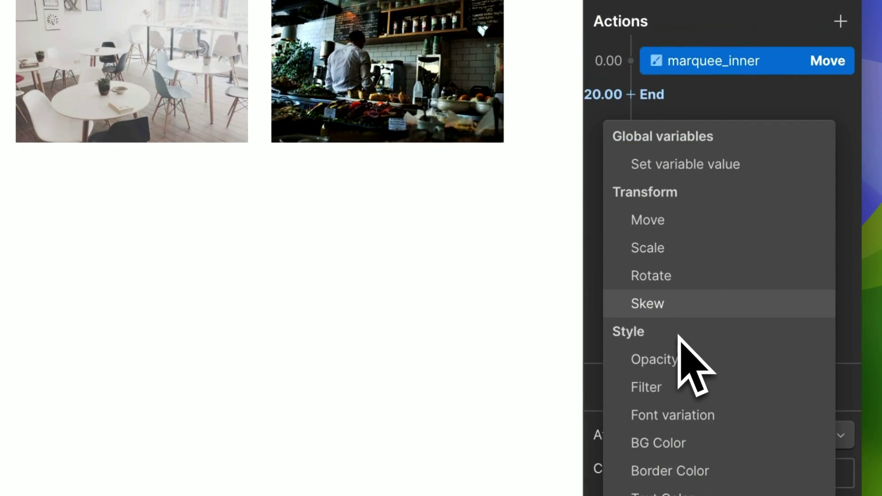
pyautogui.click(678, 225)
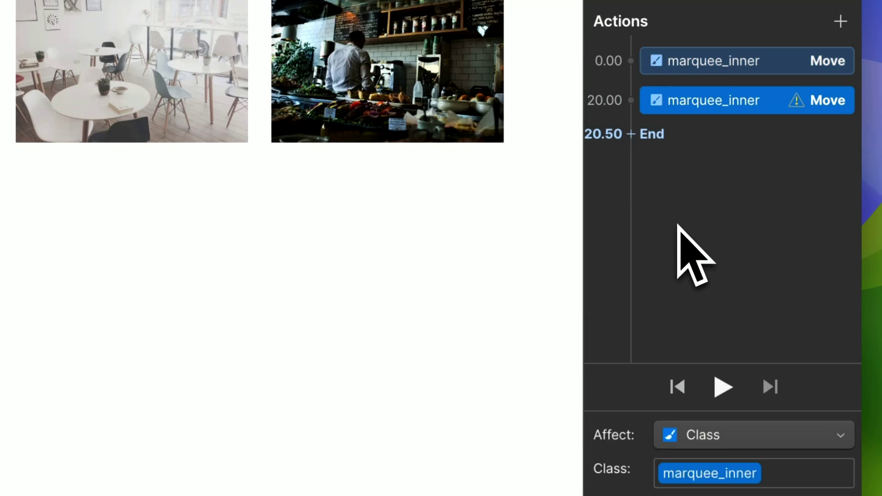
pyautogui.scroll(-10, 803, 364)
pyautogui.click(815, 423)
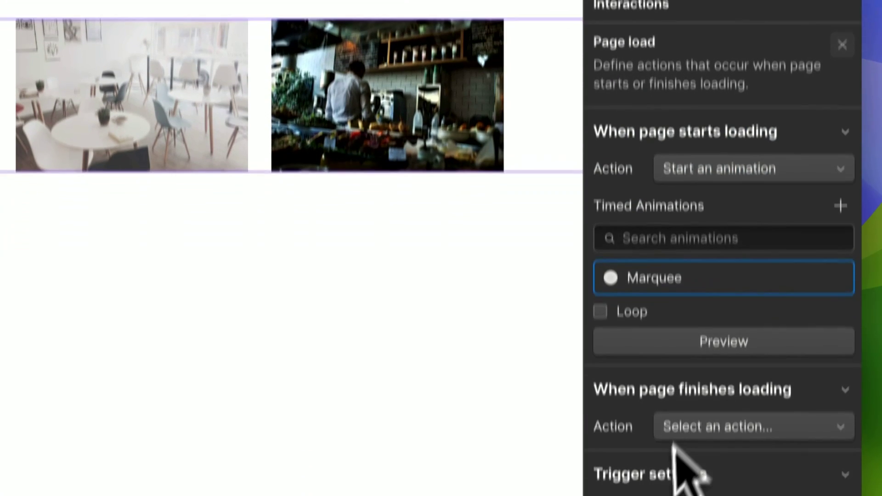
# - Turn on Loop for the Marquee animation and preview the continuously sliding logo row
pyautogui.click(630, 312)
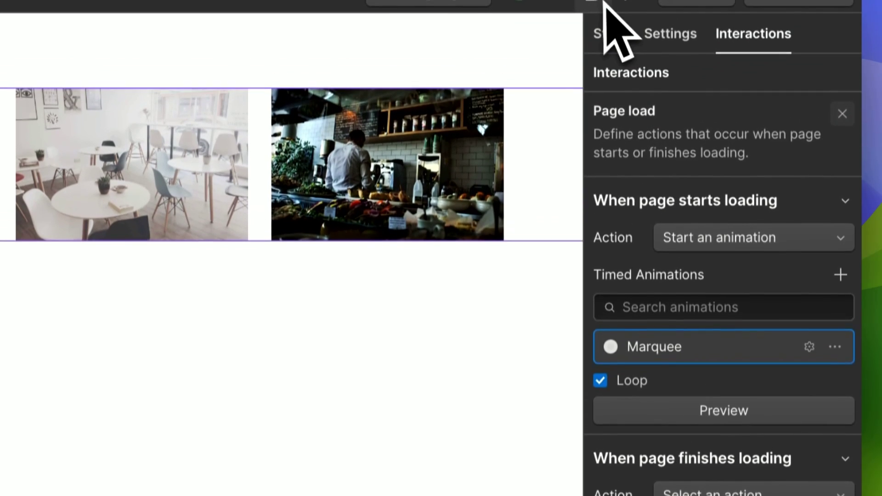
pyautogui.click(629, 11)
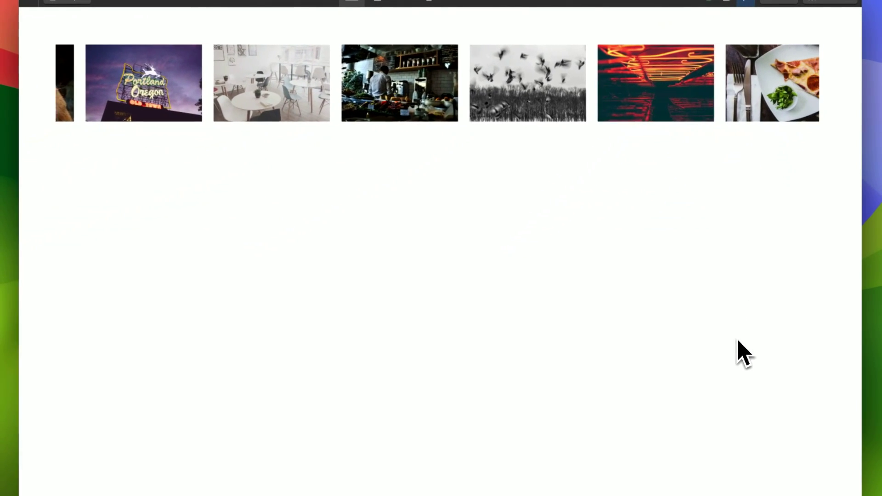